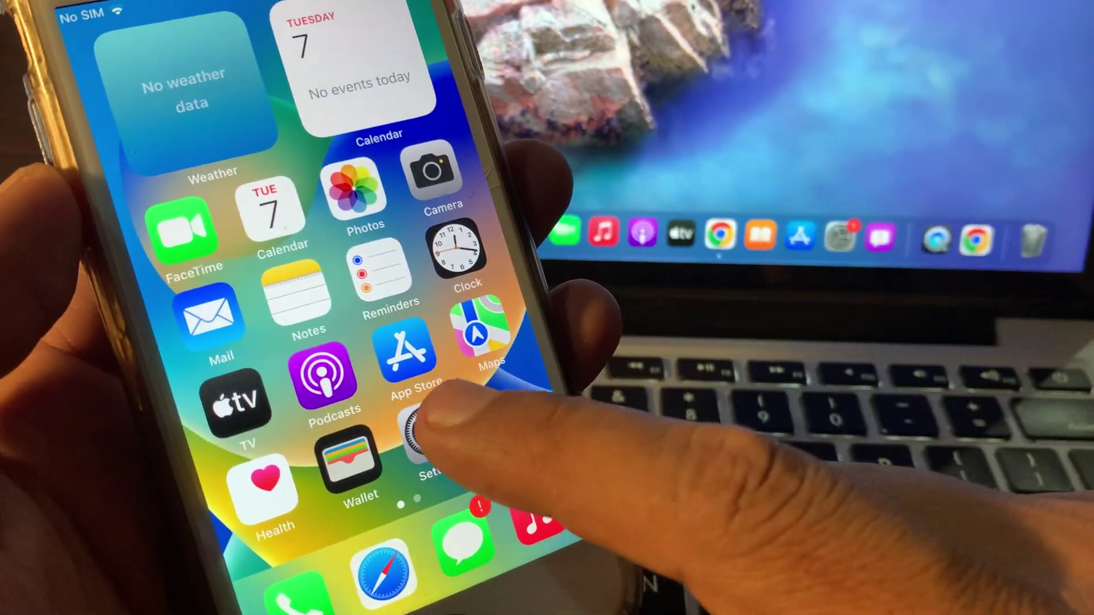
Step: Launch the Settings app from the home screen to reach its main list
{"action": "left_click", "coordinate": [415, 427]}
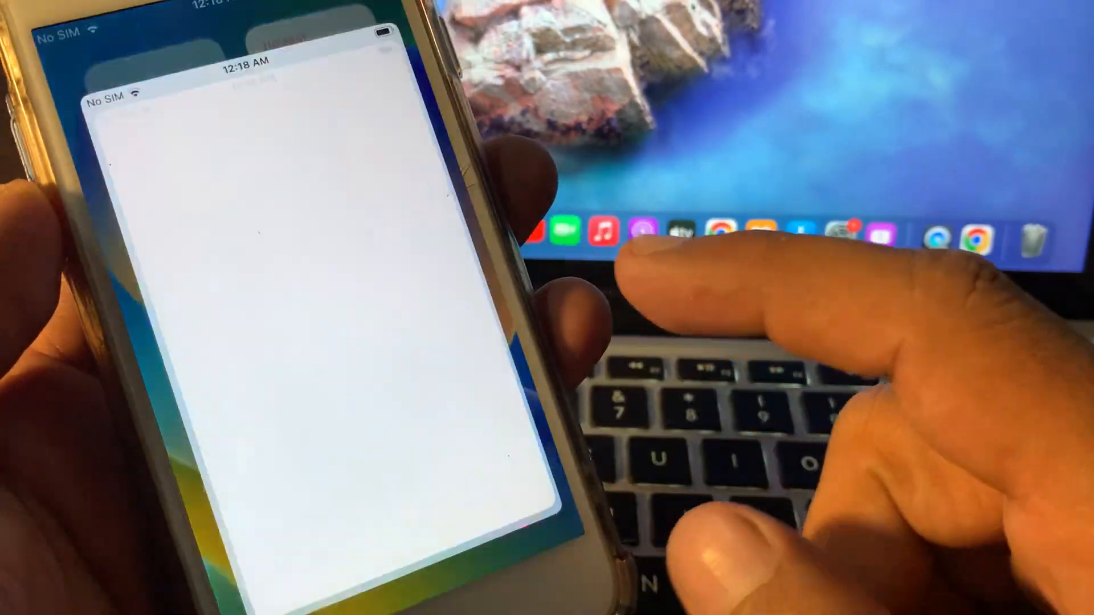
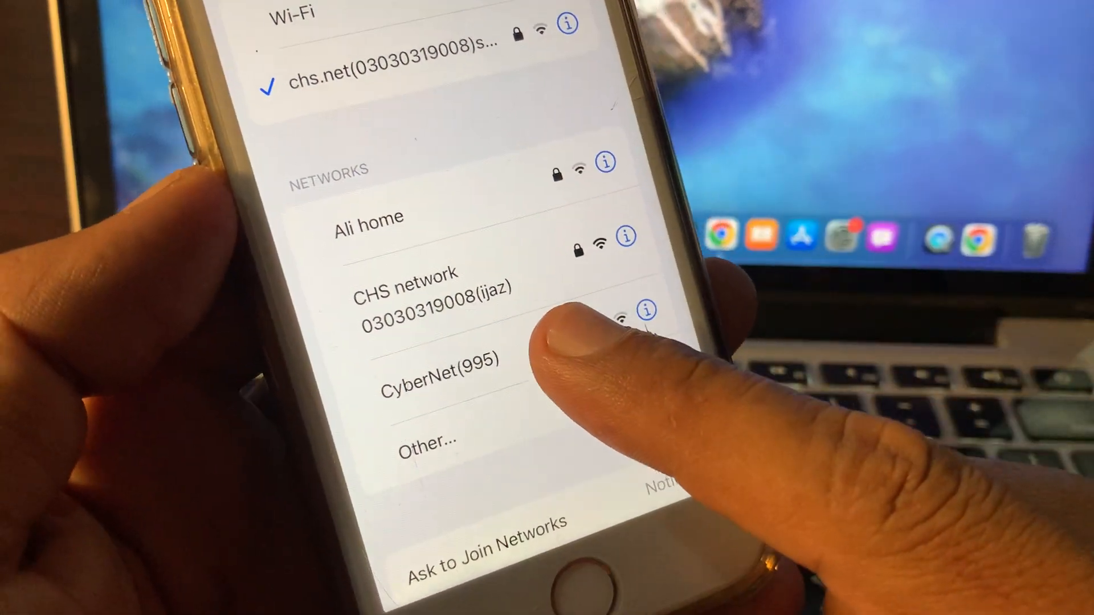
Step: Attempt to join CyberNet(995) and dismiss its password prompt without joining
{"action": "left_click", "coordinate": [559, 333]}
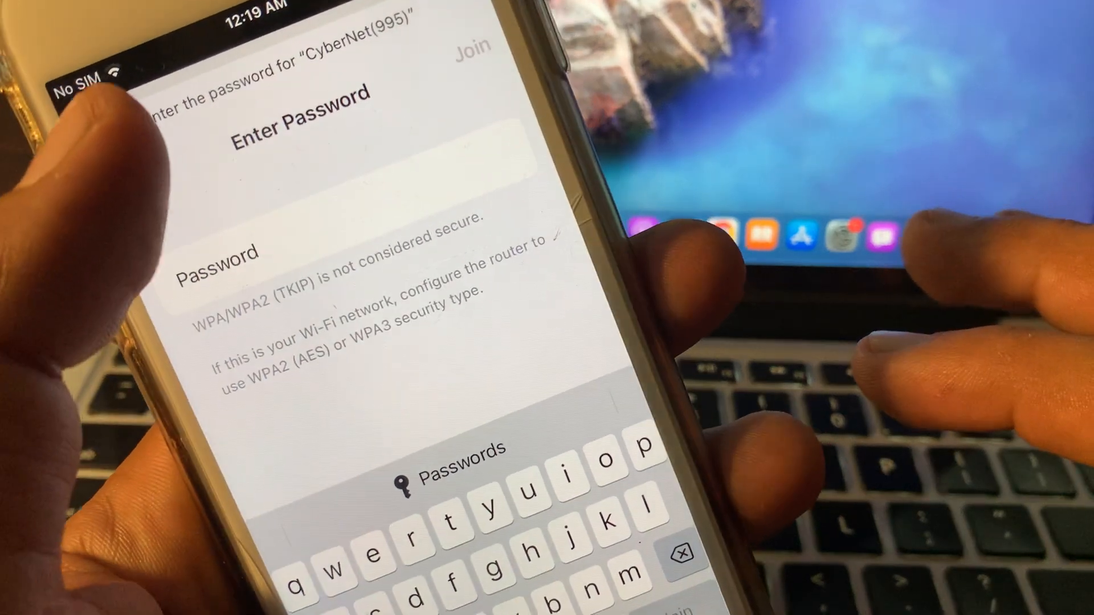
{"action": "left_click", "coordinate": [158, 184]}
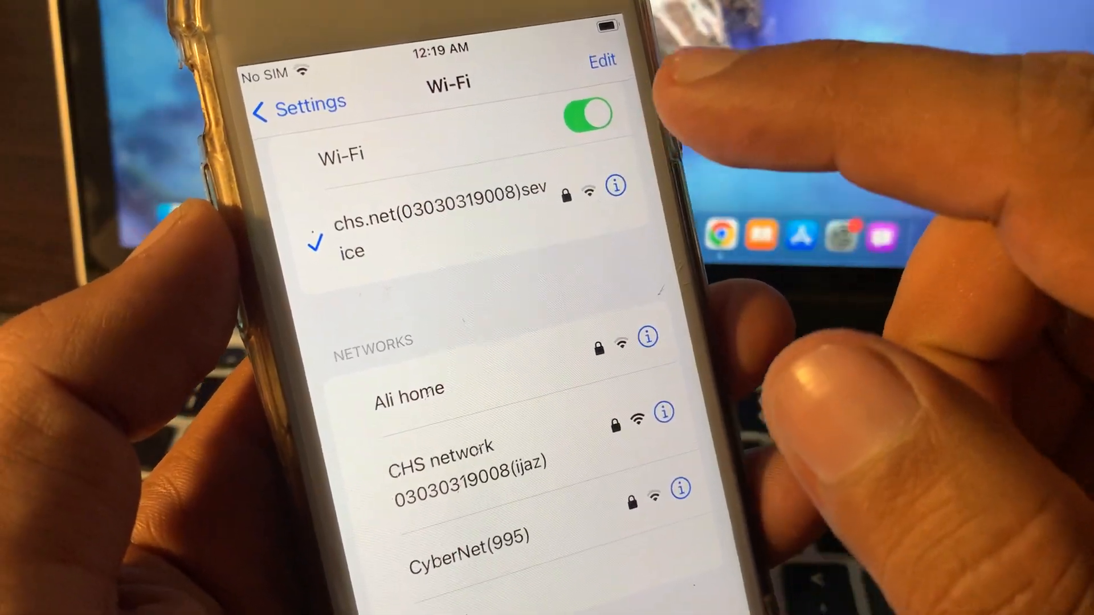
Step: Check the connected network's details for the router address 192.168.0.1 and return home
{"action": "left_click", "coordinate": [598, 192]}
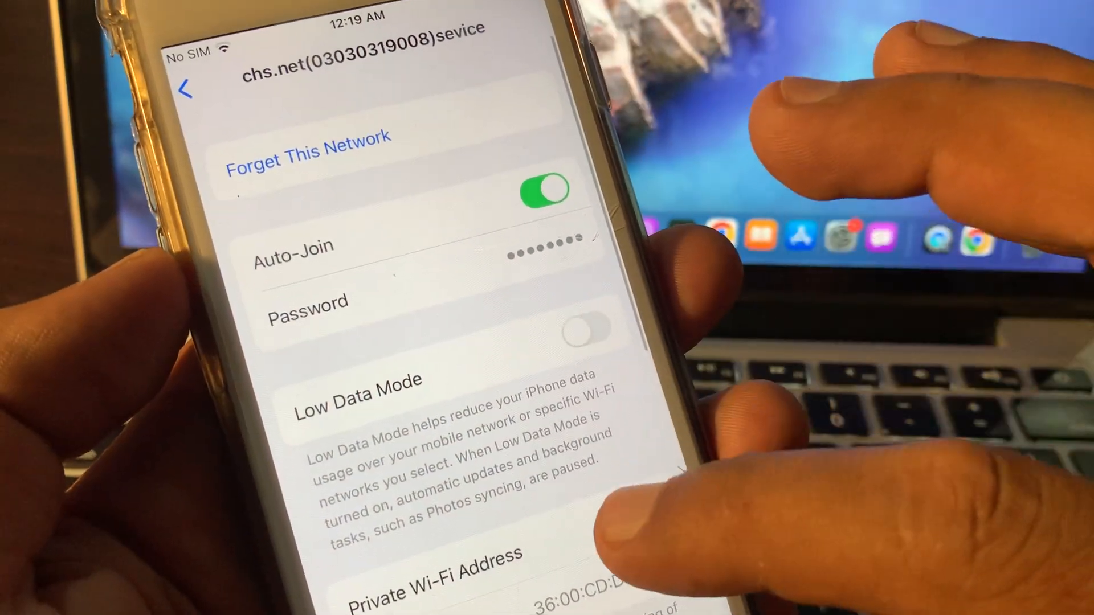
{"action": "scroll", "coordinate": [479, 359], "scroll_direction": "down", "scroll_amount": 3}
{"action": "scroll", "coordinate": [445, 360], "scroll_direction": "down", "scroll_amount": 2}
{"action": "scroll", "coordinate": [445, 359], "scroll_direction": "down", "scroll_amount": 2}
{"action": "scroll", "coordinate": [444, 360], "scroll_direction": "down", "scroll_amount": 2}
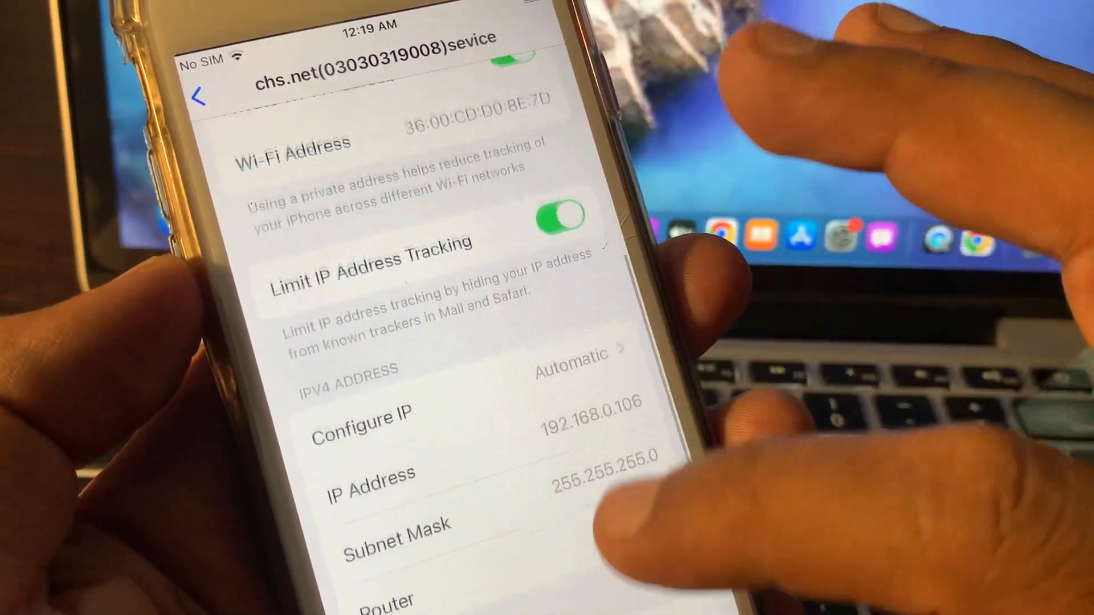
{"action": "scroll", "coordinate": [444, 359], "scroll_direction": "down", "scroll_amount": 2}
{"action": "scroll", "coordinate": [445, 359], "scroll_direction": "down", "scroll_amount": 1}
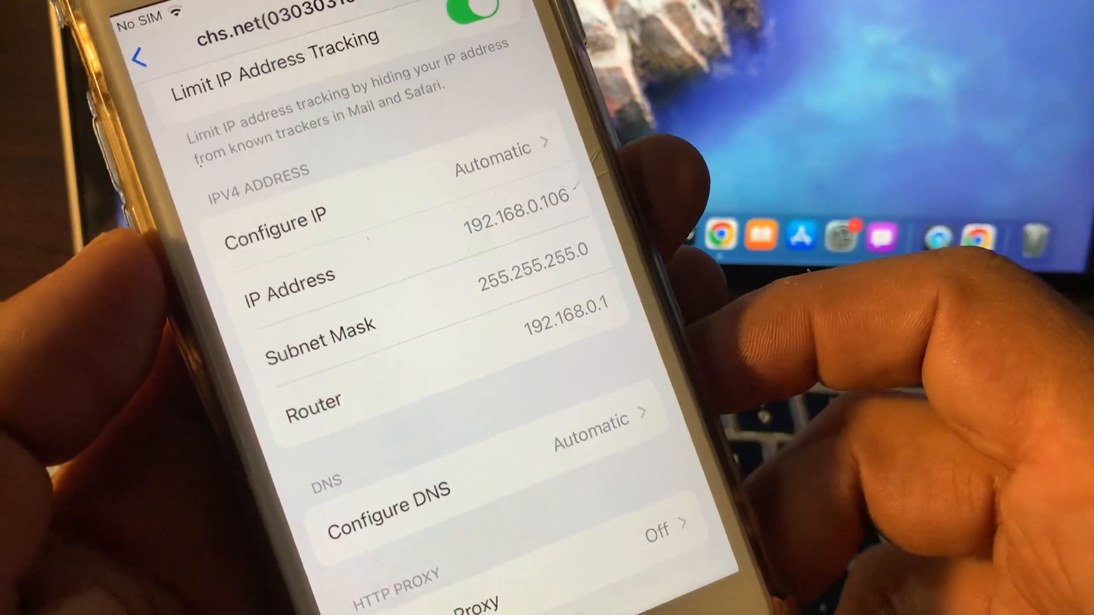
{"action": "key", "text": "Home"}
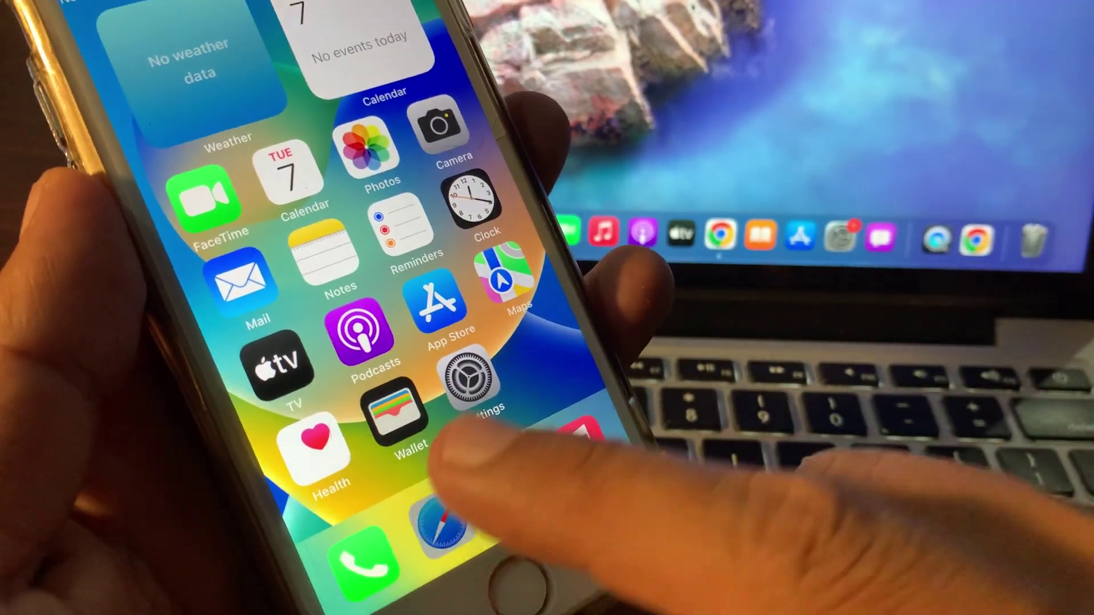
Step: Switch to Safari's existing search results tab
{"action": "left_click", "coordinate": [441, 520]}
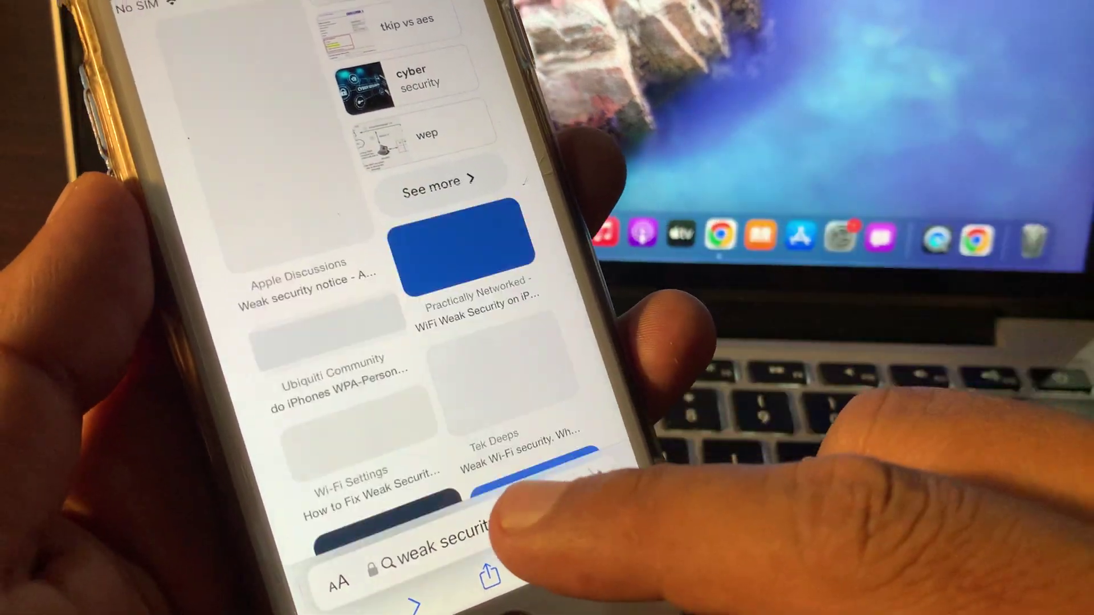
{"action": "left_click_drag", "start_coordinate": [513, 511], "coordinate": [526, 483]}
{"action": "left_click", "coordinate": [479, 214]}
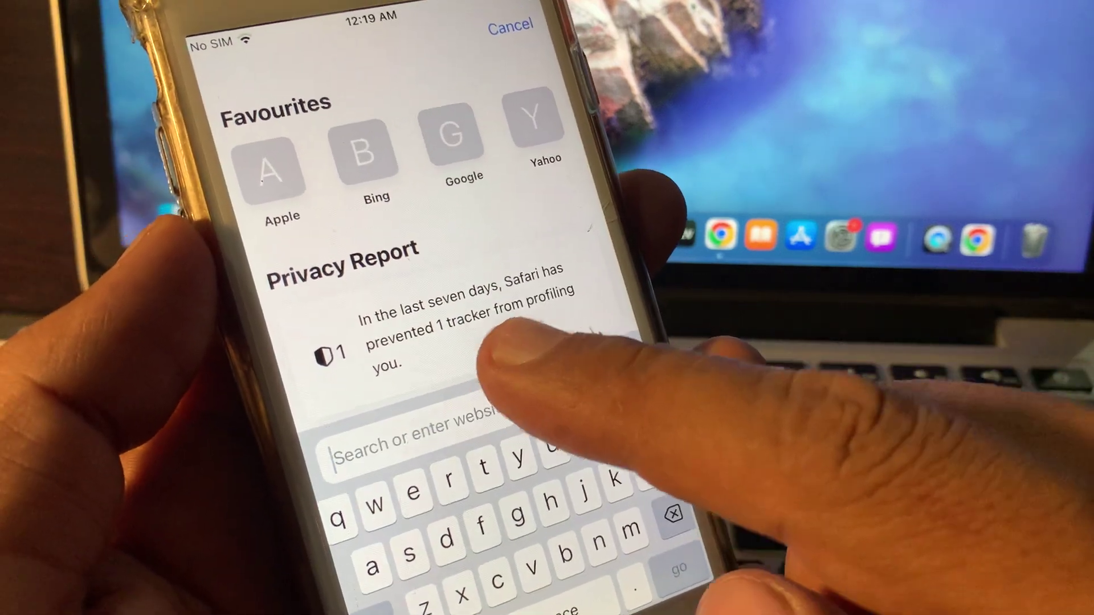
Step: Paste 192.168.0.1 into the address field and load the MT-LINK router login page
{"action": "left_click", "coordinate": [462, 406]}
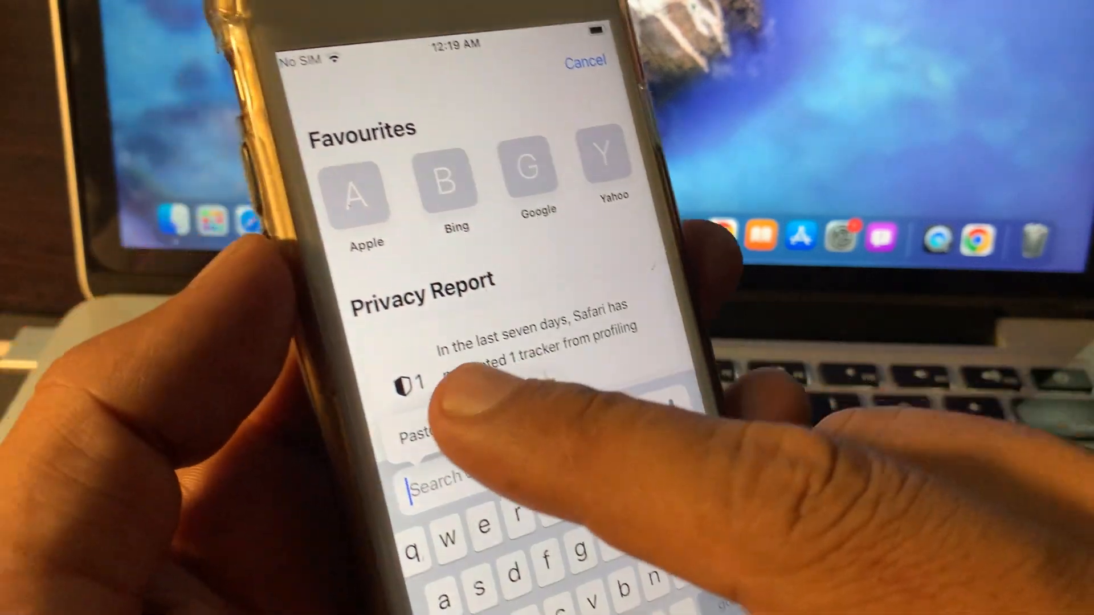
{"action": "left_click", "coordinate": [453, 406]}
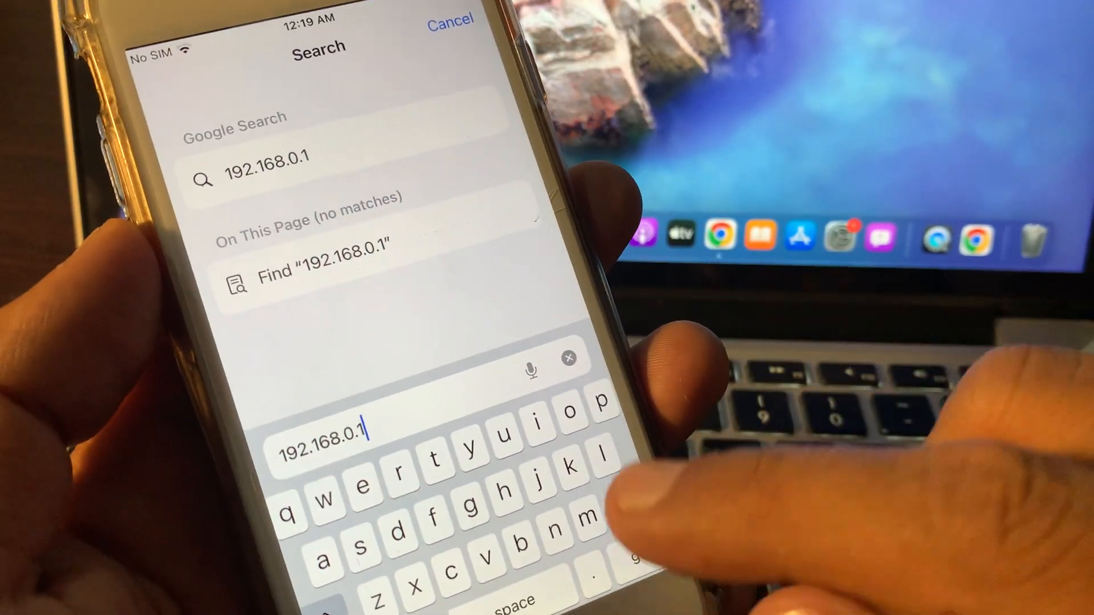
{"action": "left_click", "coordinate": [633, 568]}
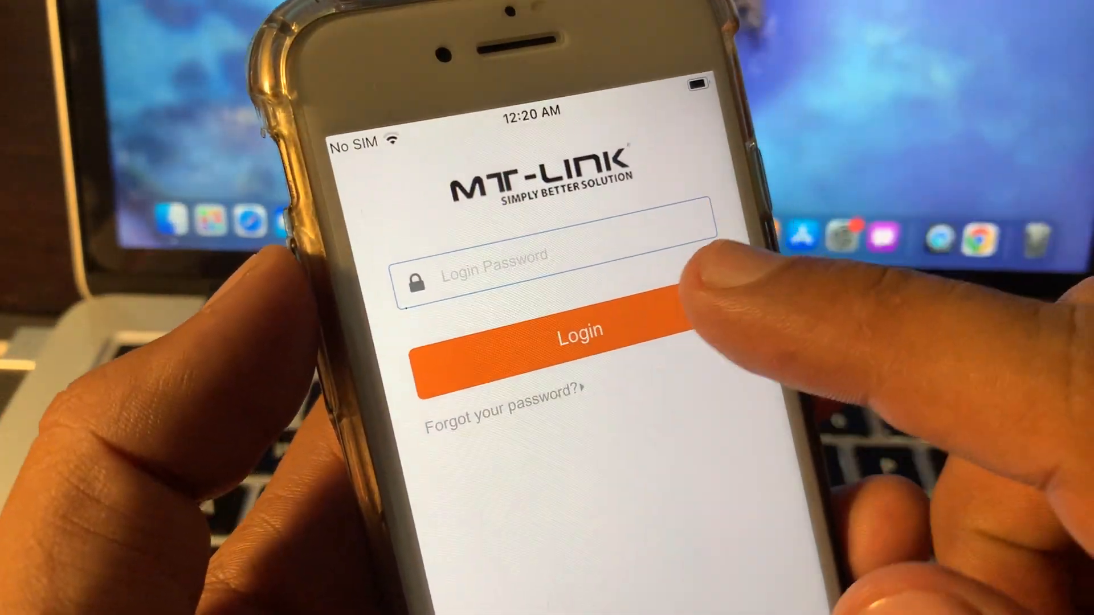
Step: Enter the admin password and log in to the MT-LINK router dashboard
{"action": "left_click", "coordinate": [667, 235]}
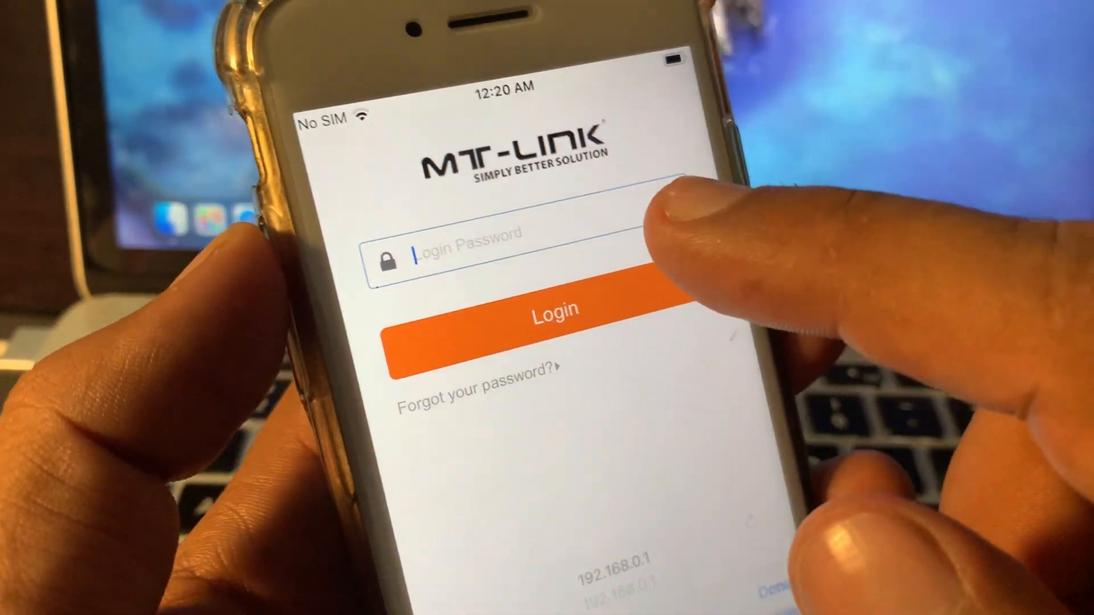
{"action": "type", "text": "a"}
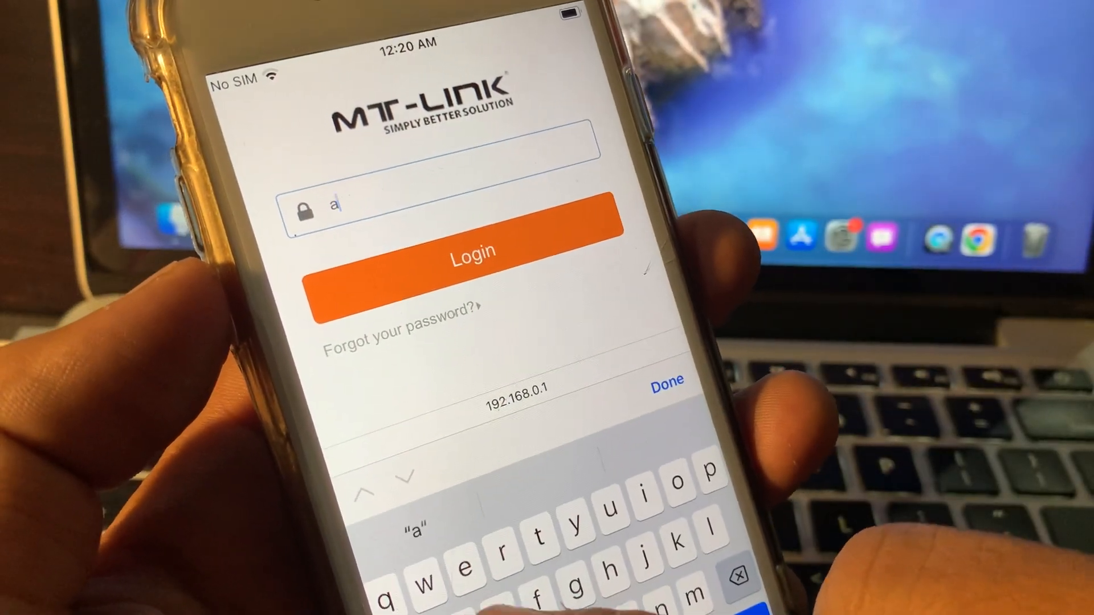
{"action": "type", "text": "dmi"}
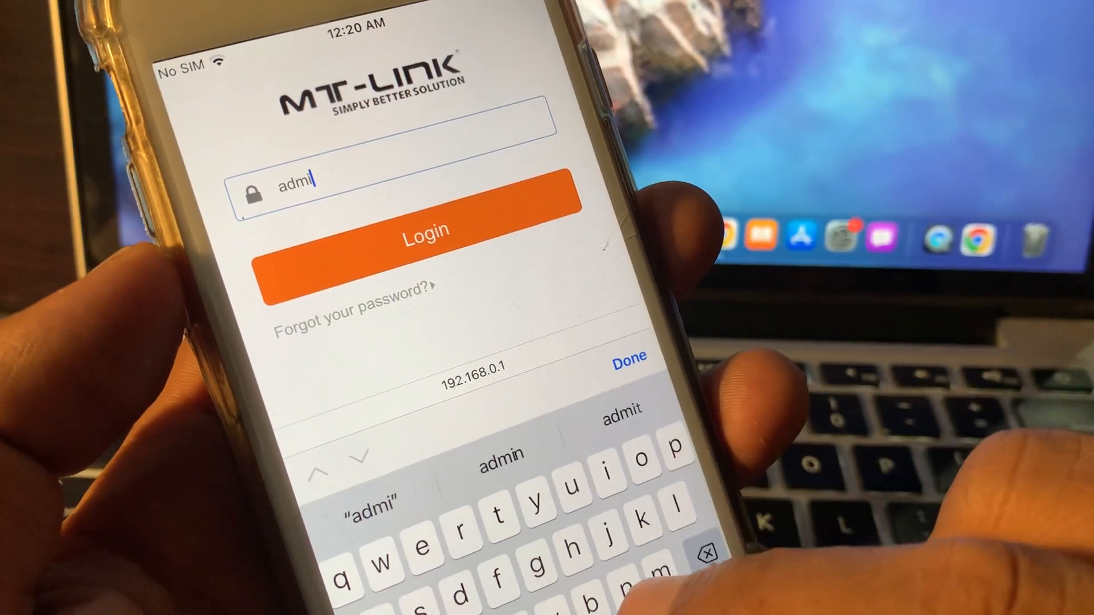
{"action": "type", "text": "n"}
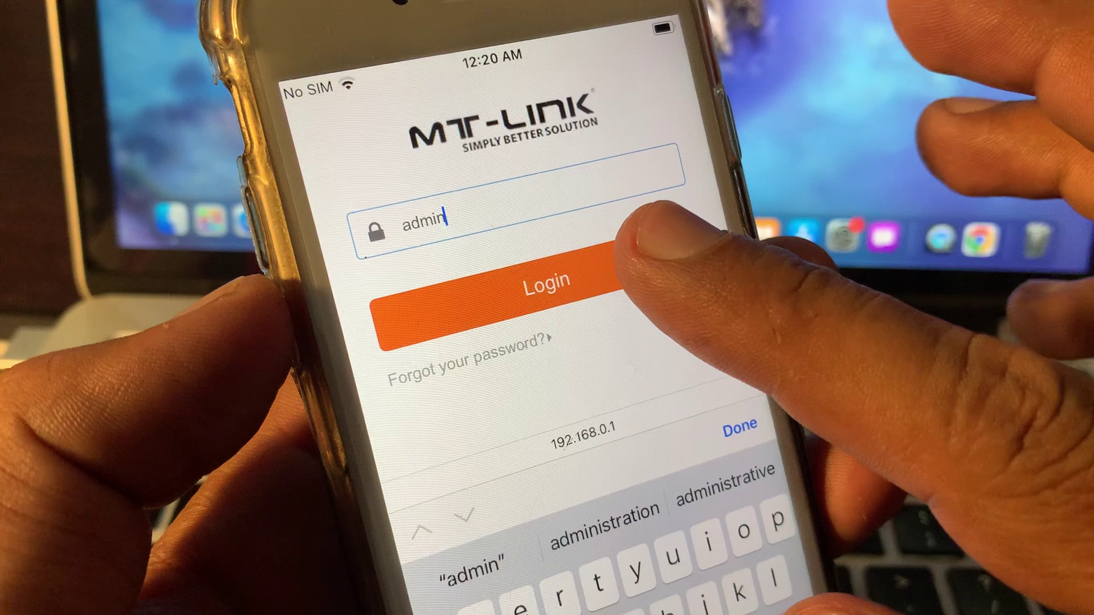
{"action": "left_click", "coordinate": [629, 359]}
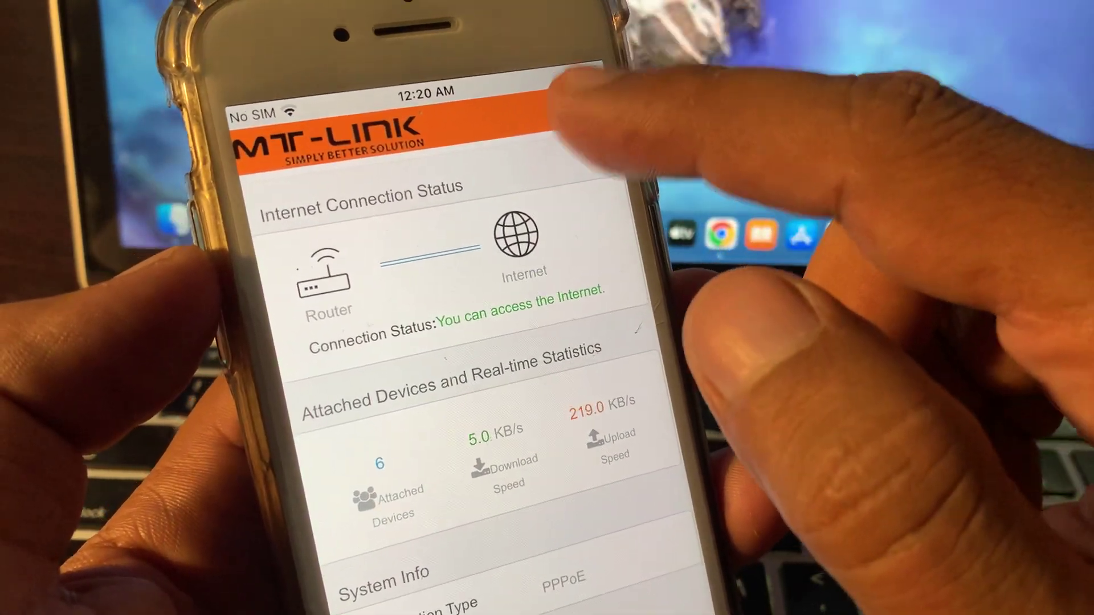
Step: Go to Wireless Settings via the menu and list the Security Mode choices
{"action": "left_click", "coordinate": [556, 103]}
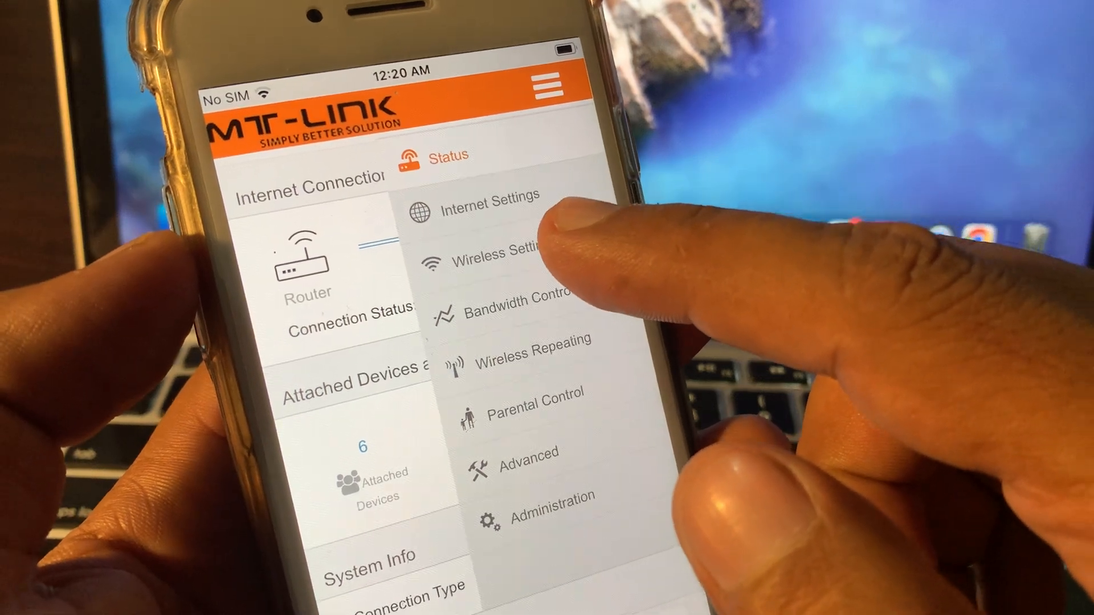
{"action": "left_click", "coordinate": [504, 249]}
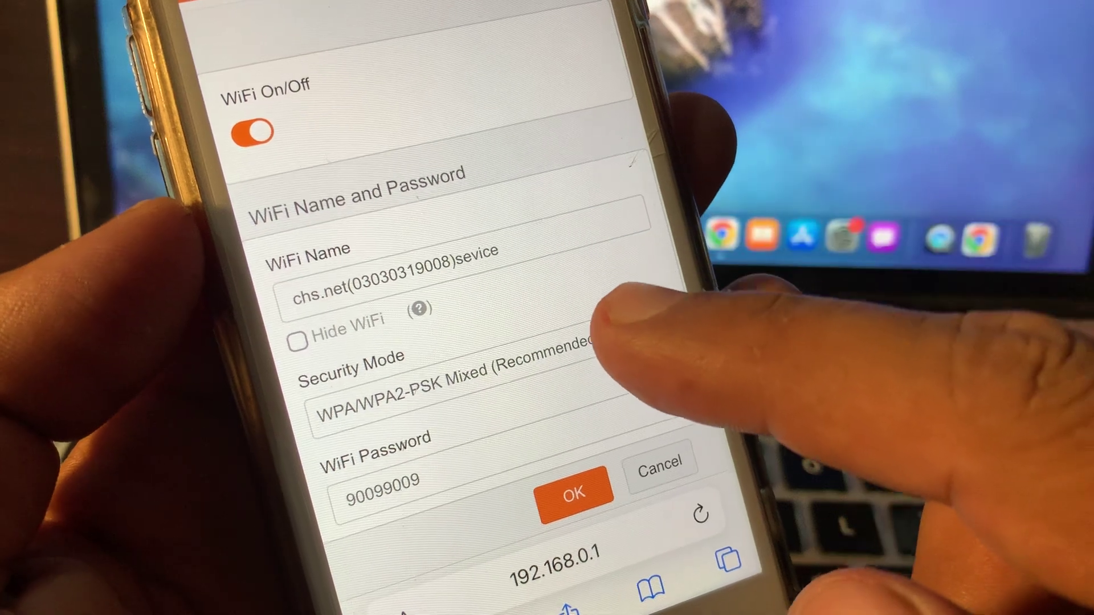
{"action": "left_click", "coordinate": [590, 384]}
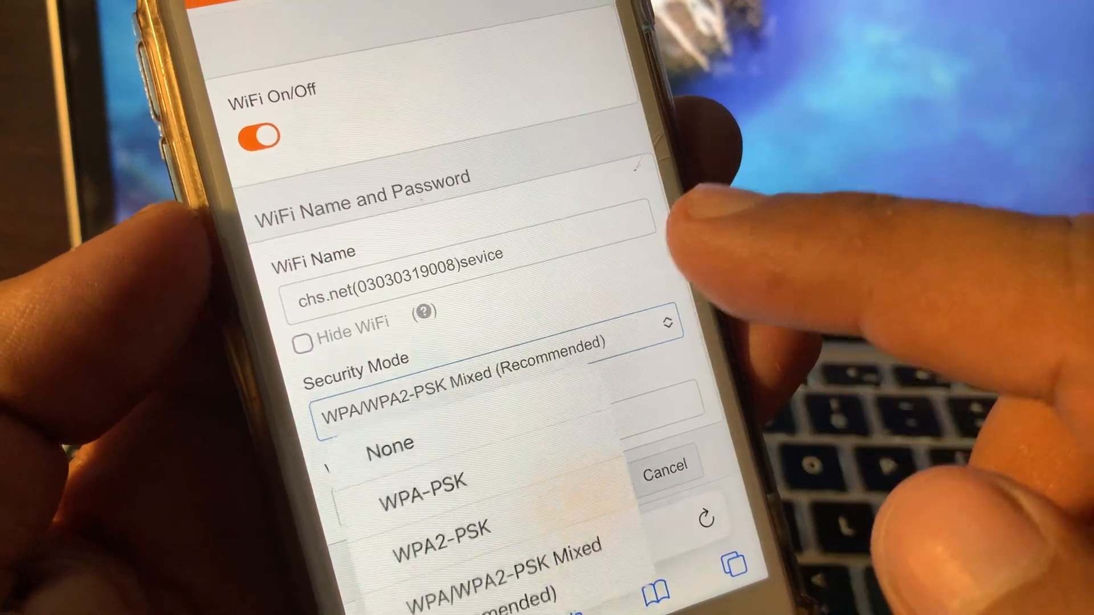